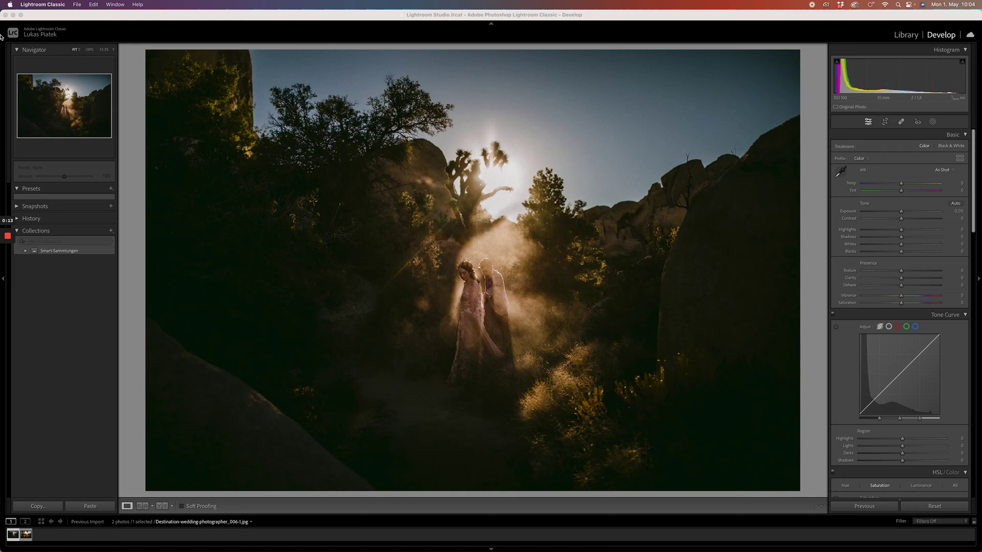
- Open the Presets panel's + menu to create, import or manage presets
{"action": "left_click", "coordinate": [111, 189]}
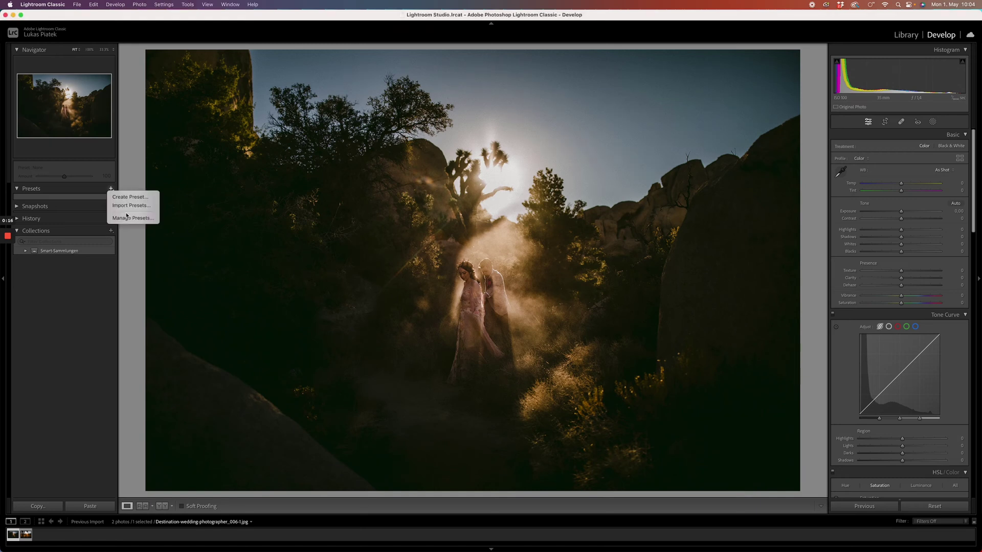
- Import both Helios .zip preset archives from MERIDIAN > LLFx > Helios and expand the vertical group
{"action": "left_click", "coordinate": [129, 206]}
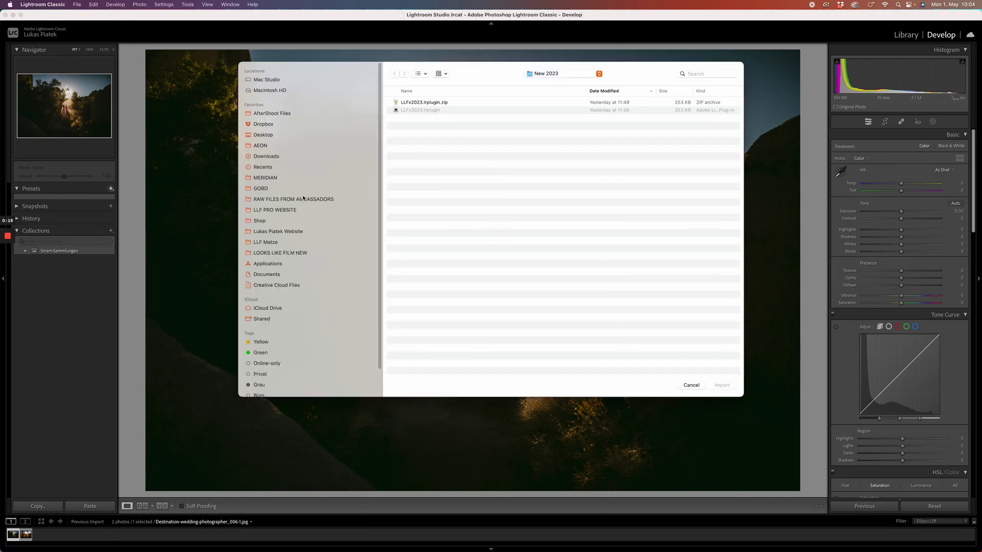
{"action": "left_click", "coordinate": [546, 74]}
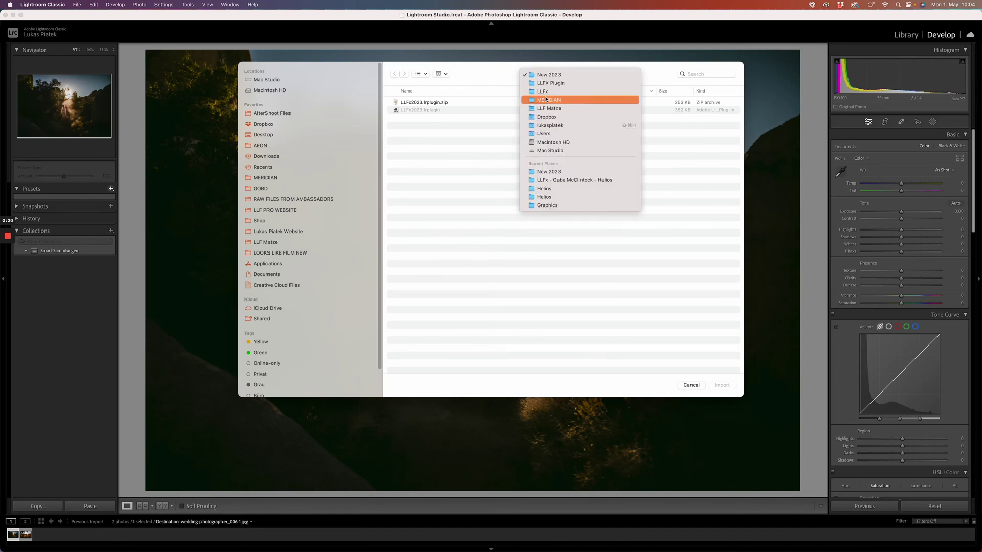
{"action": "left_click", "coordinate": [545, 99]}
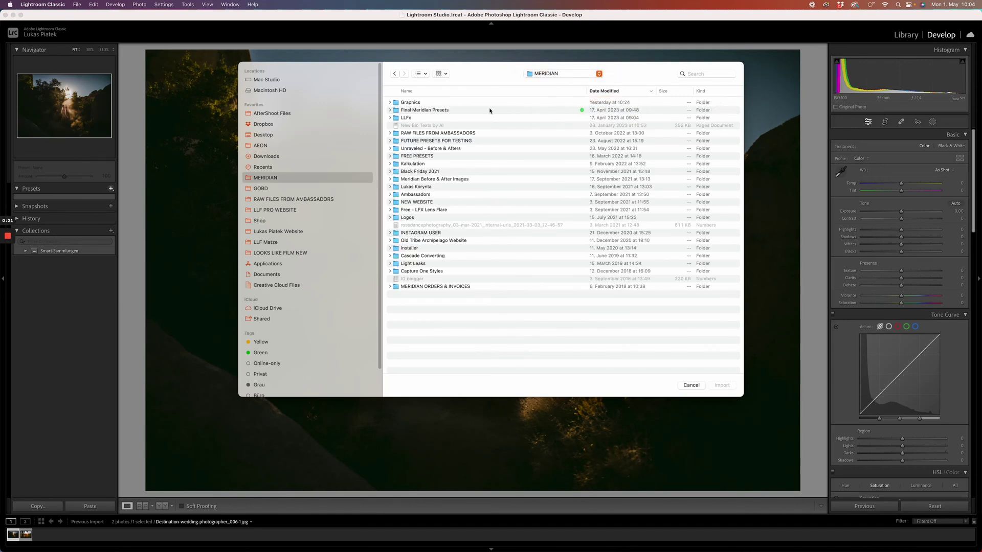
{"action": "double_click", "coordinate": [415, 118]}
{"action": "double_click", "coordinate": [419, 104]}
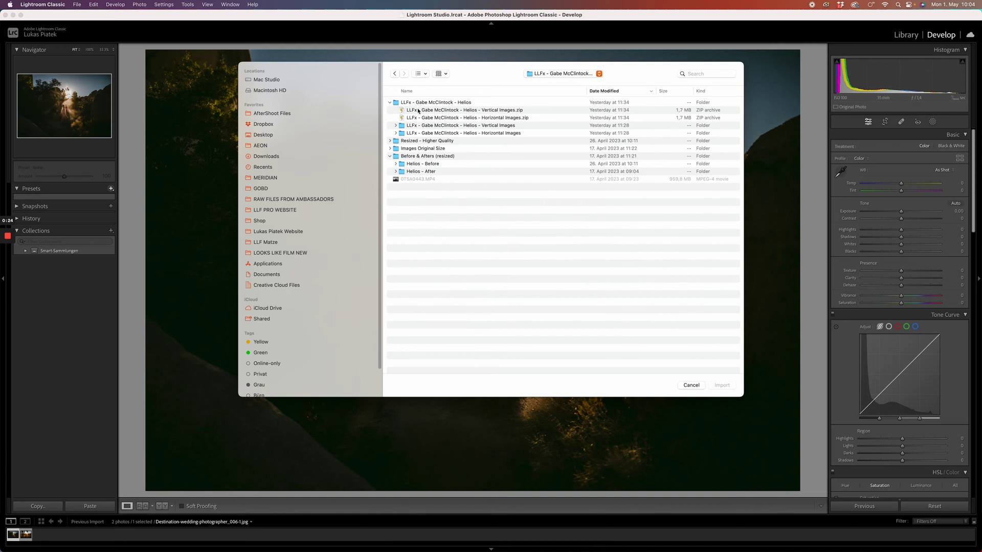
{"action": "left_click", "coordinate": [419, 110]}
{"action": "left_click", "coordinate": [416, 118], "text": "shift"}
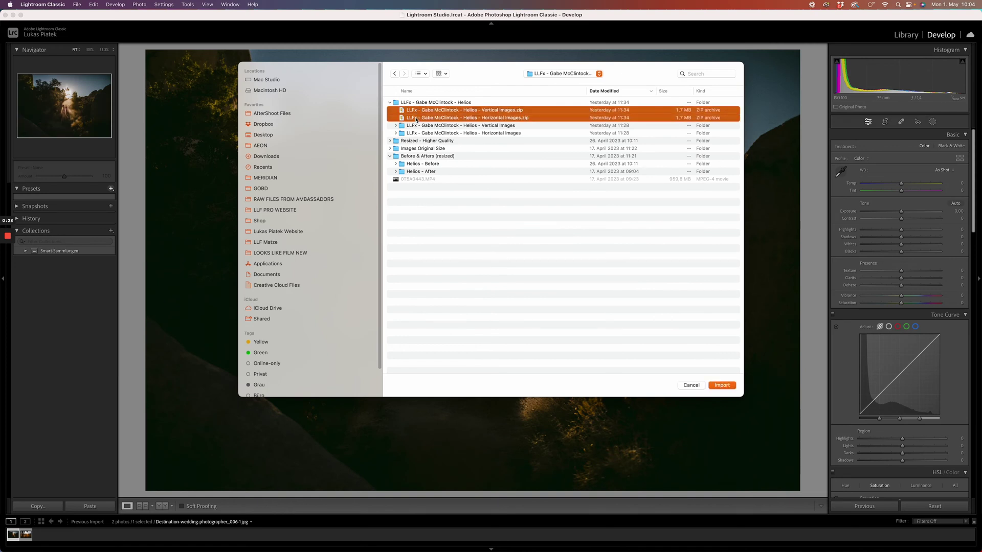
{"action": "left_click", "coordinate": [721, 385]}
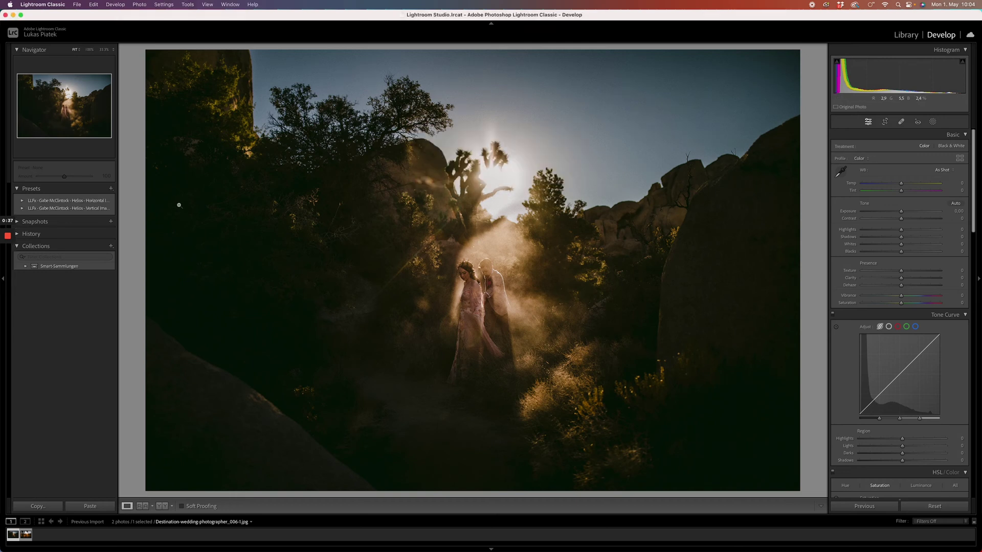
{"action": "left_click", "coordinate": [23, 208]}
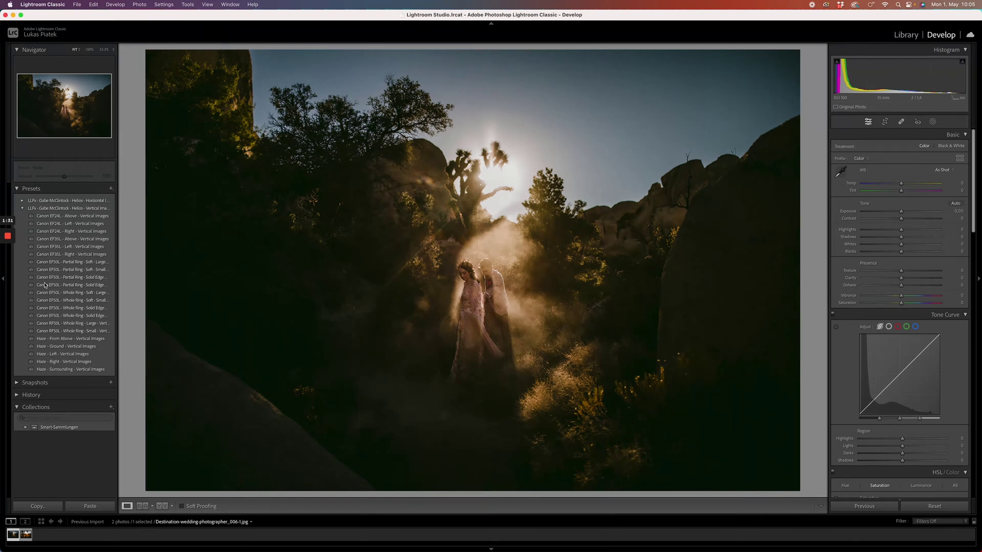
- Collapse the Helios vertical-images group and expand the Helios horizontal-images group
{"action": "left_click", "coordinate": [22, 209]}
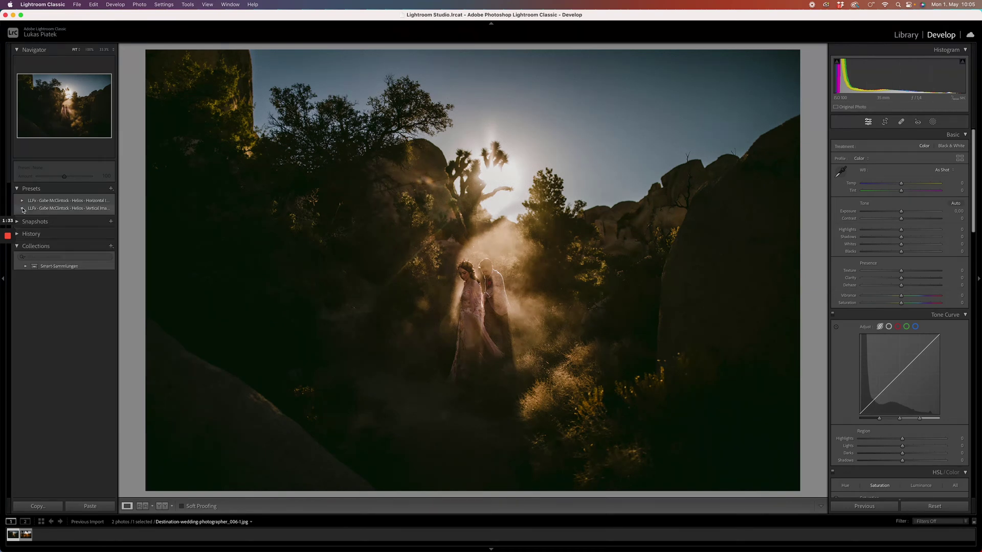
{"action": "left_click", "coordinate": [54, 201]}
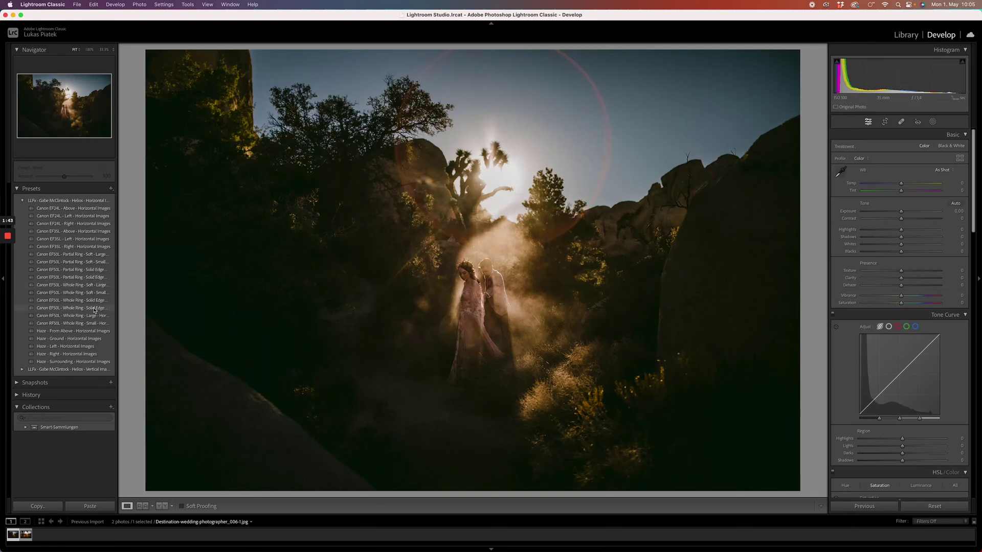
- Apply Canon EF50L Whole Ring Solid Edge and drag its 50L Ring mask down-left
{"action": "left_click", "coordinate": [94, 309]}
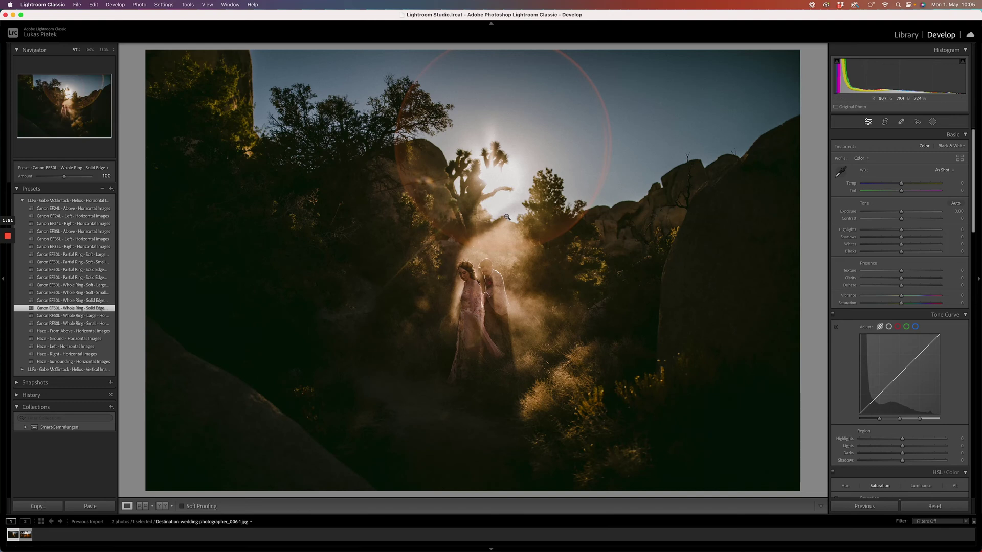
{"action": "left_click", "coordinate": [931, 124]}
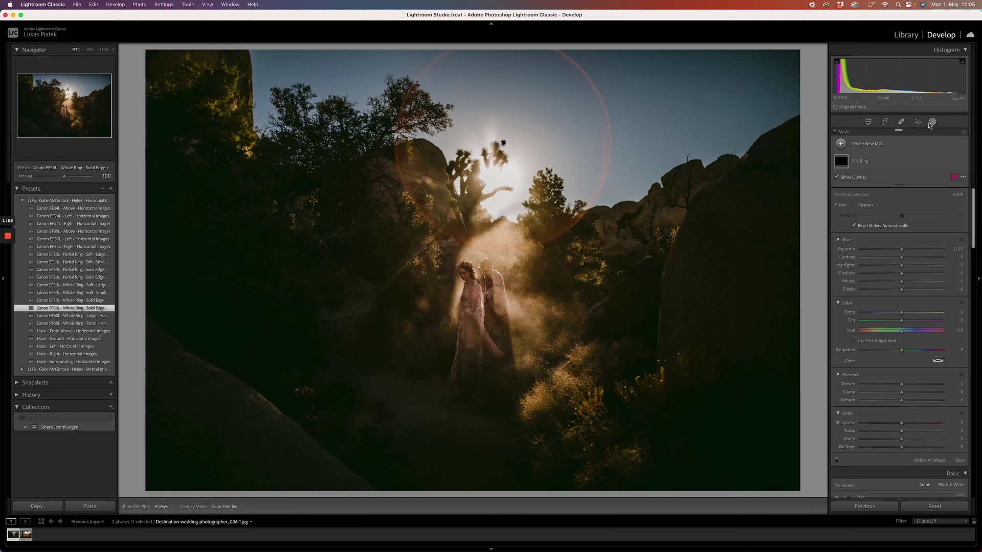
{"action": "left_click", "coordinate": [503, 146]}
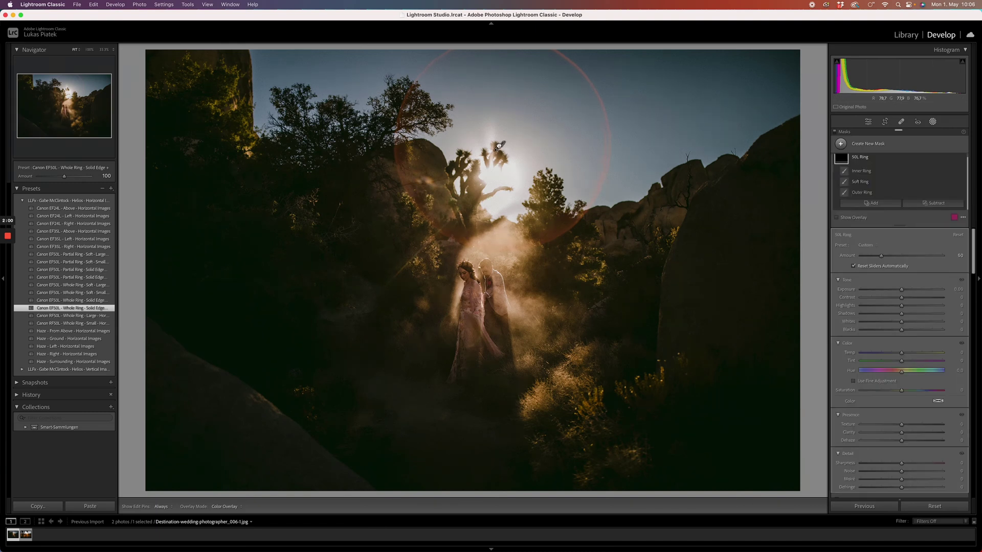
{"action": "left_click_drag", "start_coordinate": [503, 145], "coordinate": [448, 197]}
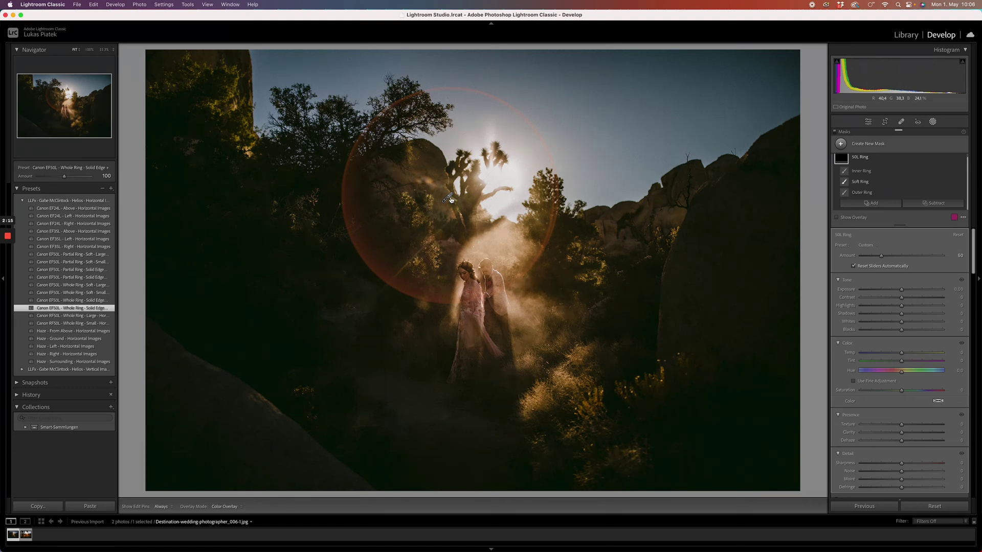
- Drag the 50L Ring pin down, then up-right, so the ring frames the couple
{"action": "left_click_drag", "start_coordinate": [452, 200], "coordinate": [455, 240]}
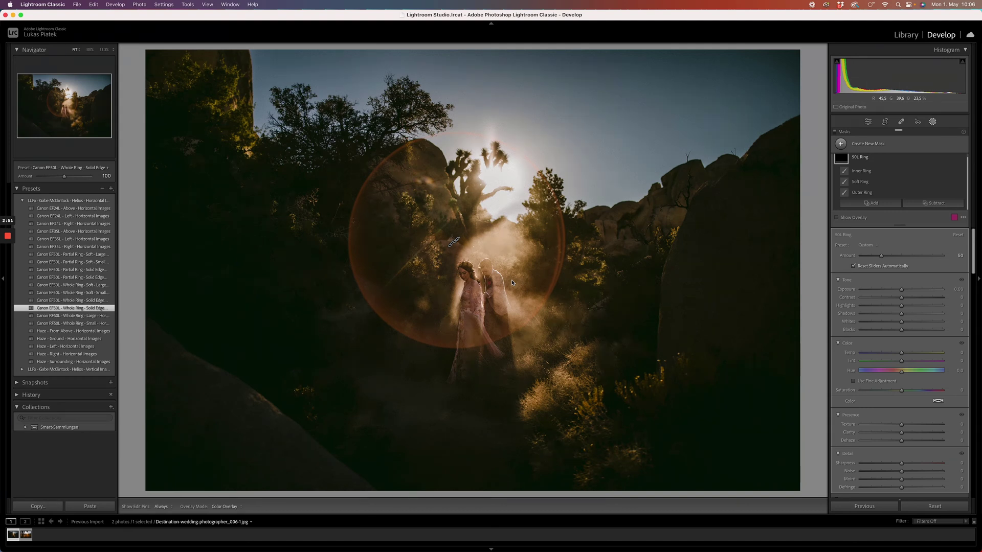
{"action": "left_click_drag", "start_coordinate": [448, 244], "coordinate": [463, 222]}
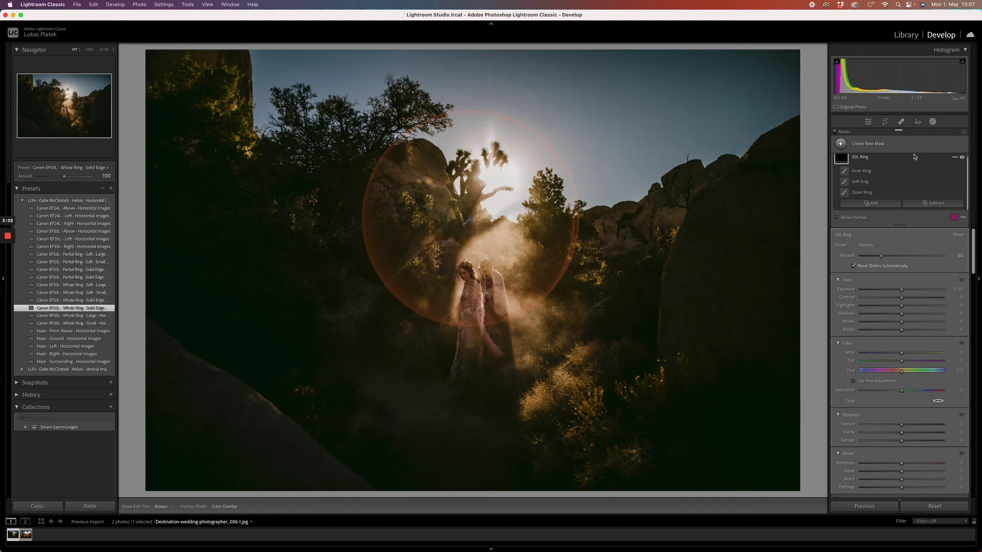
{"action": "left_click", "coordinate": [939, 203]}
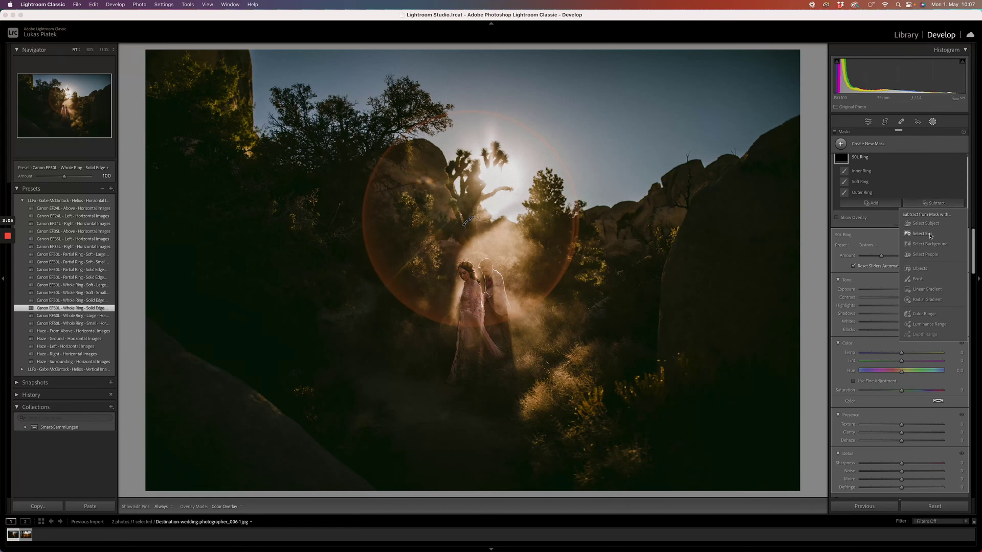
- Subtract the sky from the 50L Ring mask and move the ring lower and left
{"action": "left_click", "coordinate": [923, 233]}
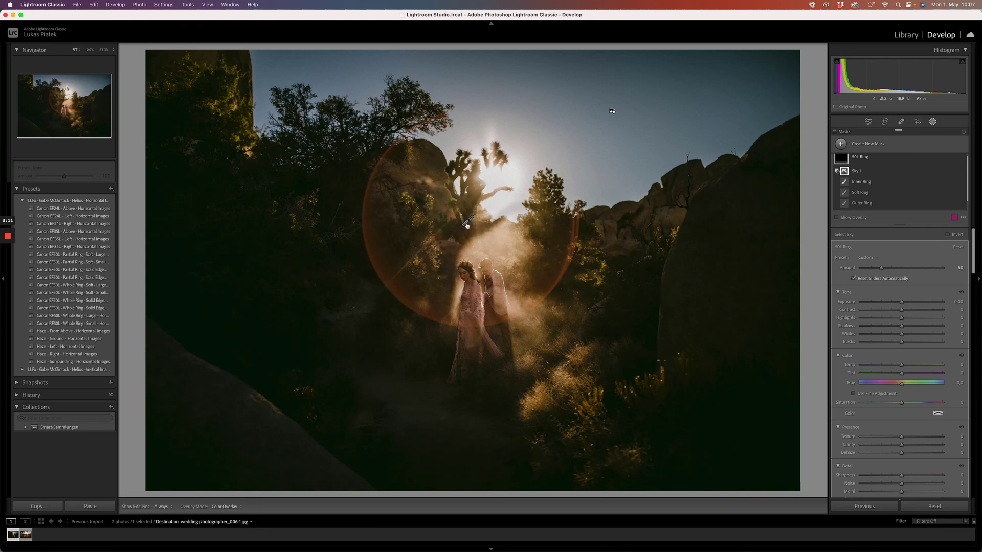
{"action": "left_click", "coordinate": [467, 224]}
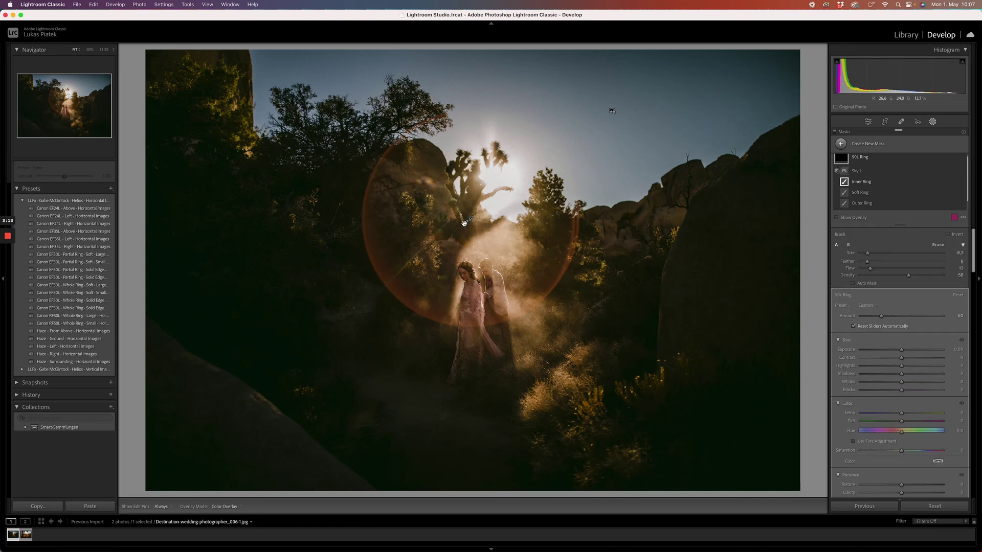
{"action": "left_click", "coordinate": [875, 158]}
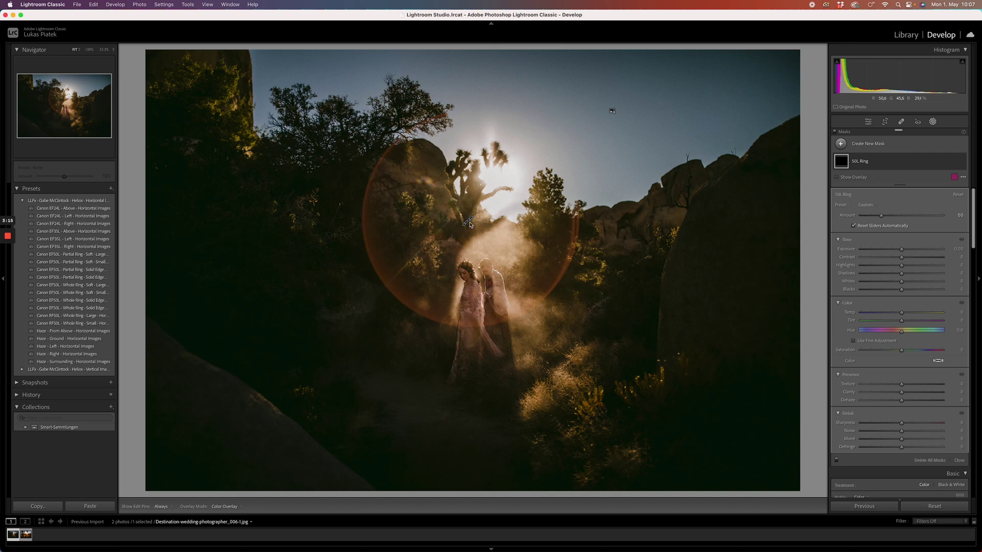
{"action": "left_click_drag", "start_coordinate": [471, 223], "coordinate": [466, 251]}
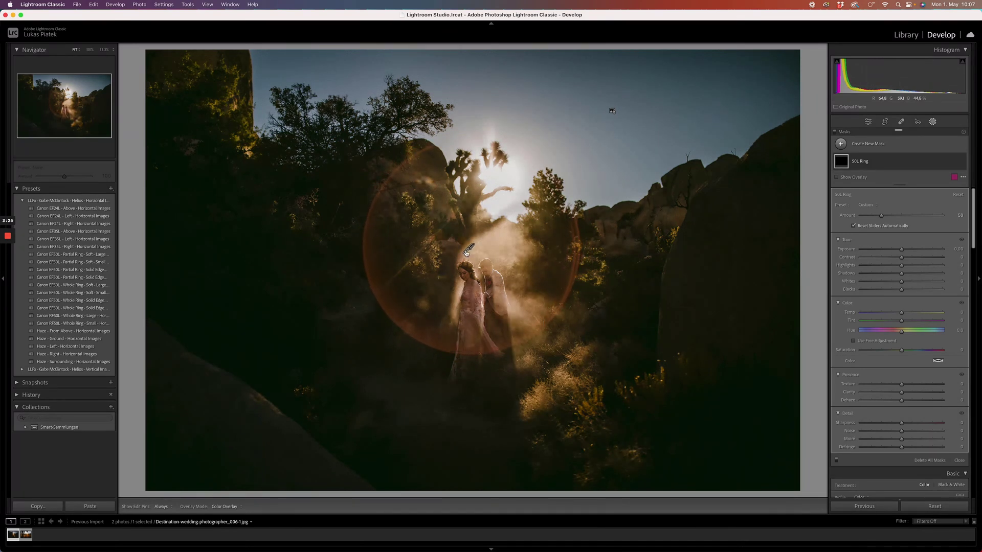
{"action": "left_click_drag", "start_coordinate": [466, 252], "coordinate": [458, 260]}
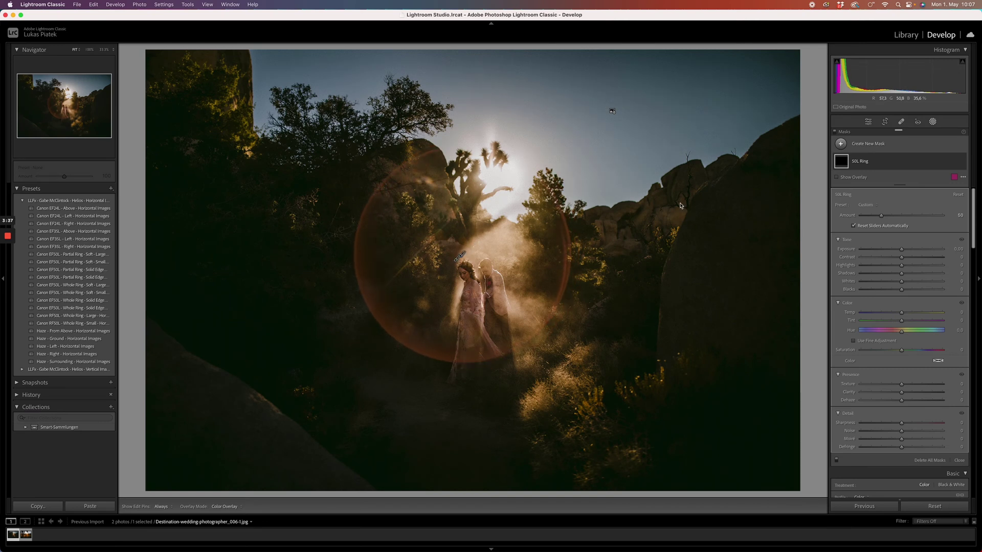
- Raise the 50L Ring mask Amount to 50 to strengthen the flare
{"action": "mouse_move", "coordinate": [881, 215]}
{"action": "left_mouse_down"}
{"action": "mouse_move", "coordinate": [899, 216]}
{"action": "mouse_move", "coordinate": [866, 218]}
{"action": "mouse_move", "coordinate": [881, 219]}
{"action": "left_mouse_up"}
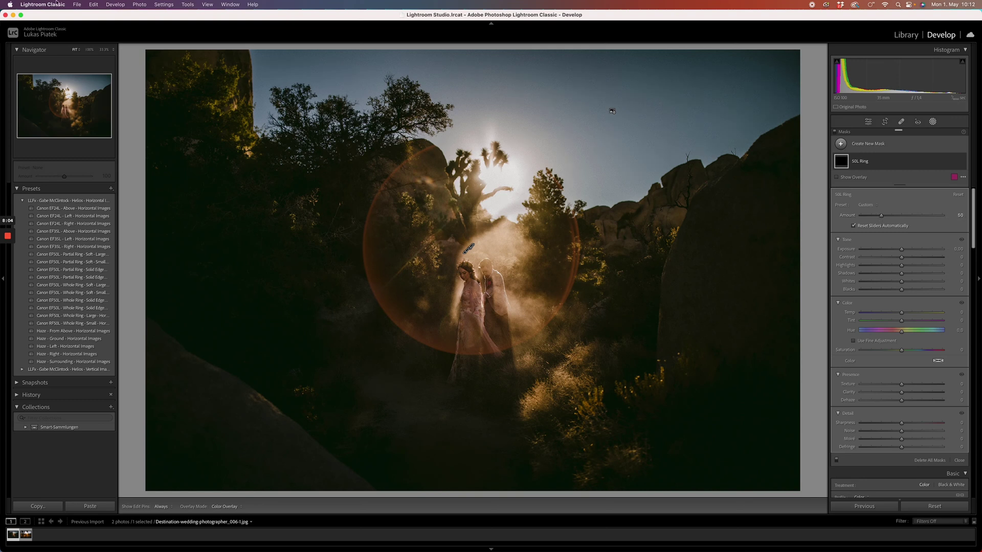
- Add the LLFx2023.lrplugin plug-in through File > Plug-in Manager
{"action": "left_click", "coordinate": [77, 5]}
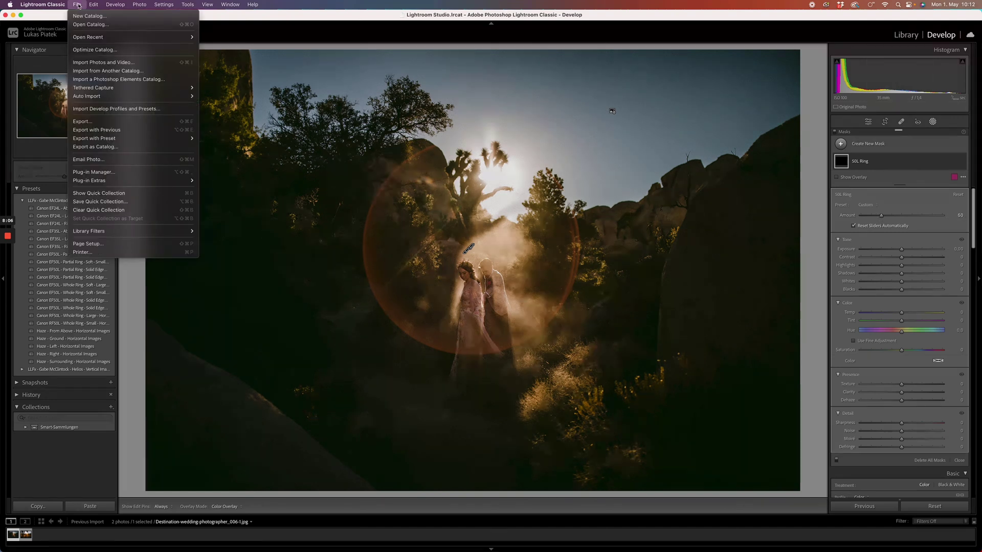
{"action": "left_click", "coordinate": [97, 171]}
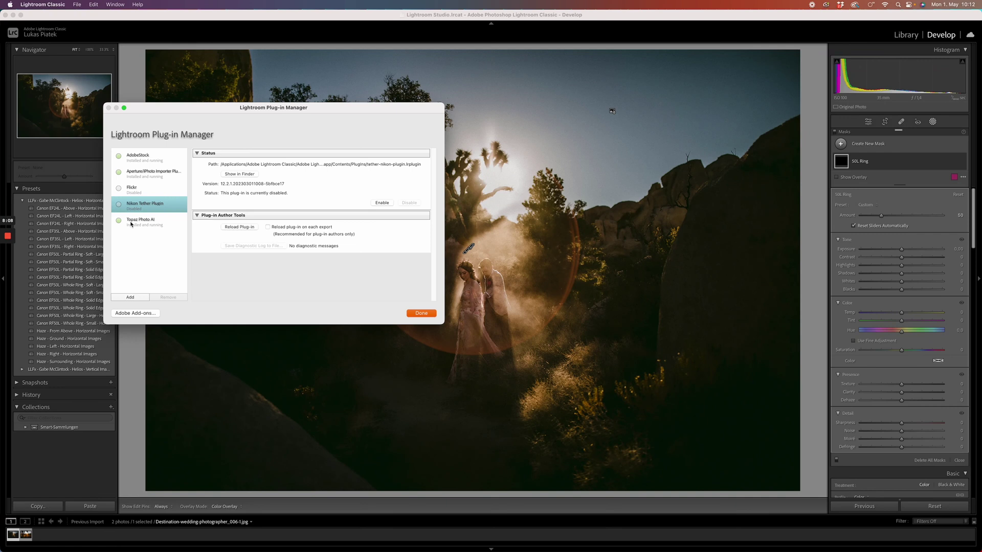
{"action": "left_click", "coordinate": [133, 299]}
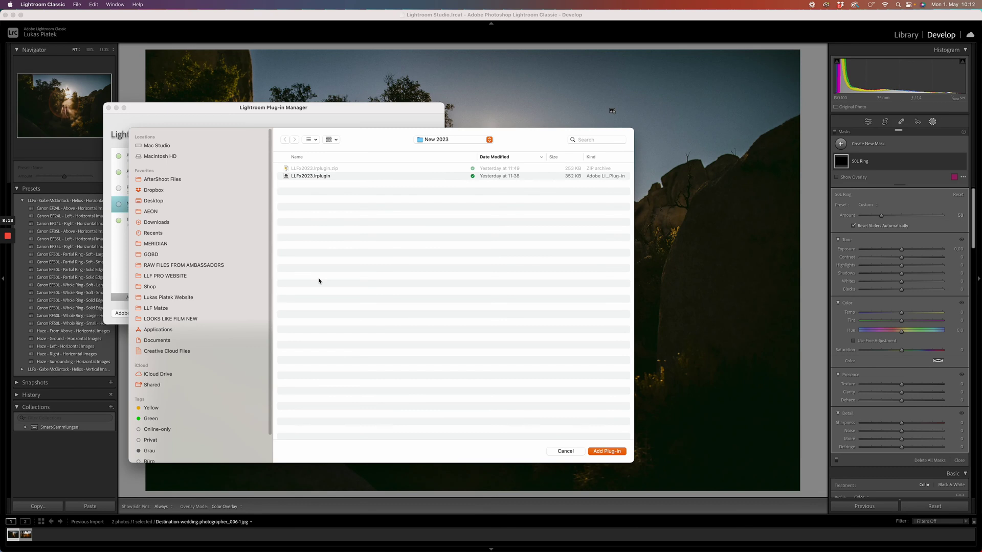
{"action": "left_click", "coordinate": [316, 177]}
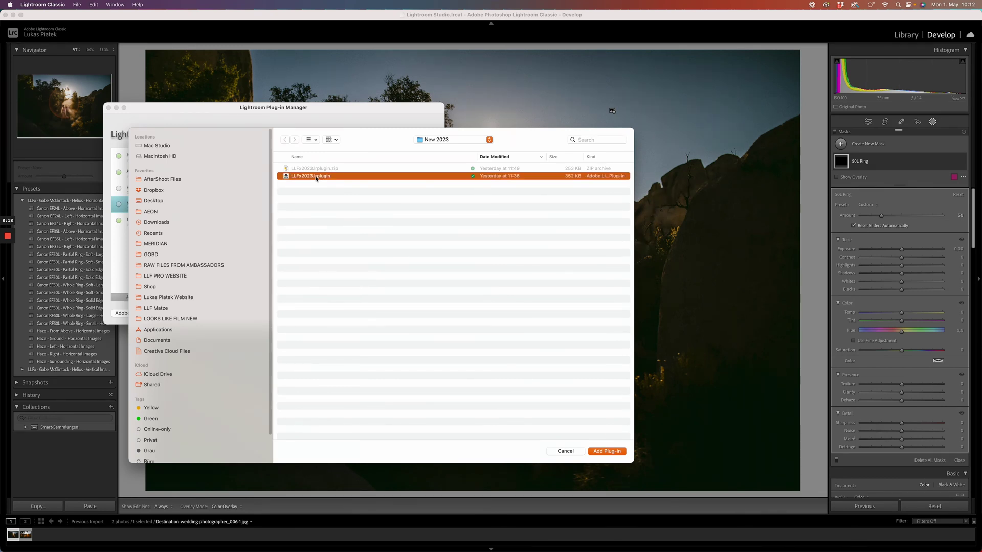
{"action": "left_click", "coordinate": [606, 451]}
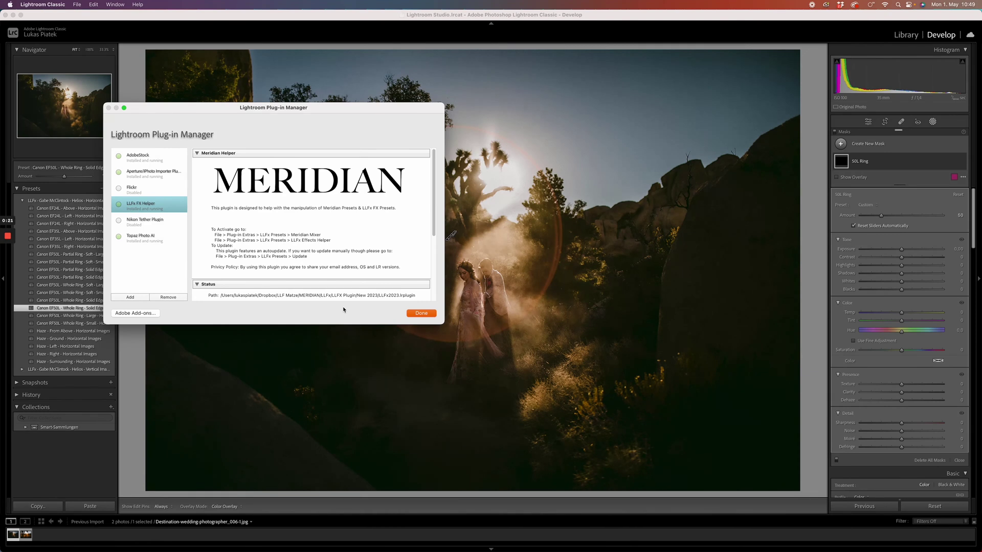
- Close the Plug-in Manager and launch File > Plug-in Extras > LLFx FX Helper
{"action": "left_click", "coordinate": [421, 313]}
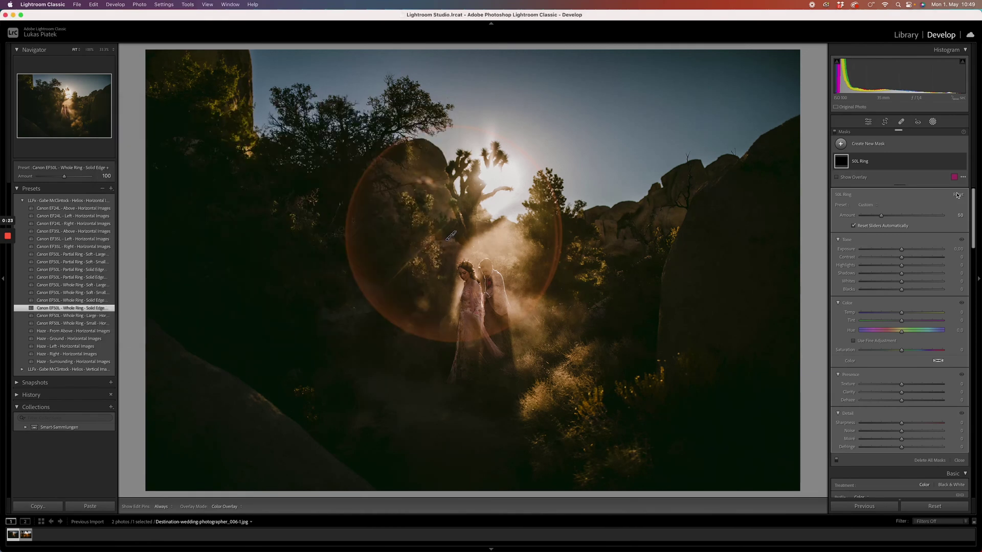
{"action": "left_click", "coordinate": [77, 4]}
{"action": "mouse_move", "coordinate": [117, 181]}
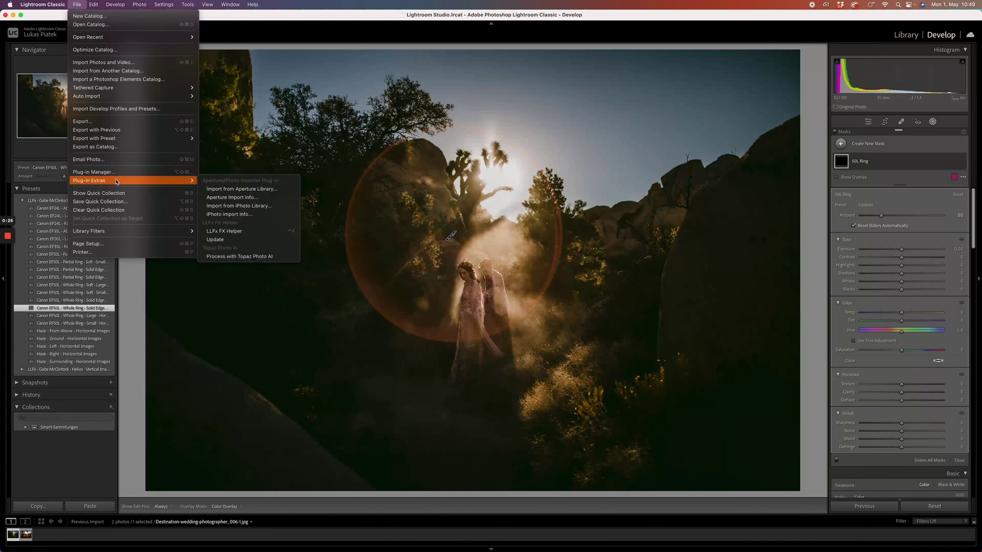
{"action": "left_click", "coordinate": [251, 231]}
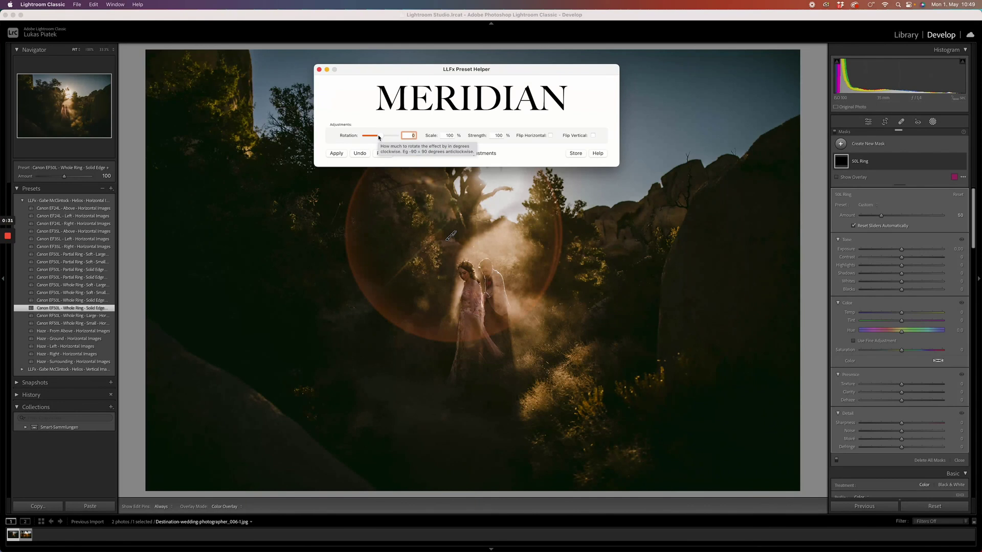
- Apply Rotation 30 and Scale 150 to the flare in the helper, then close it
{"action": "left_click_drag", "start_coordinate": [379, 137], "coordinate": [384, 135]}
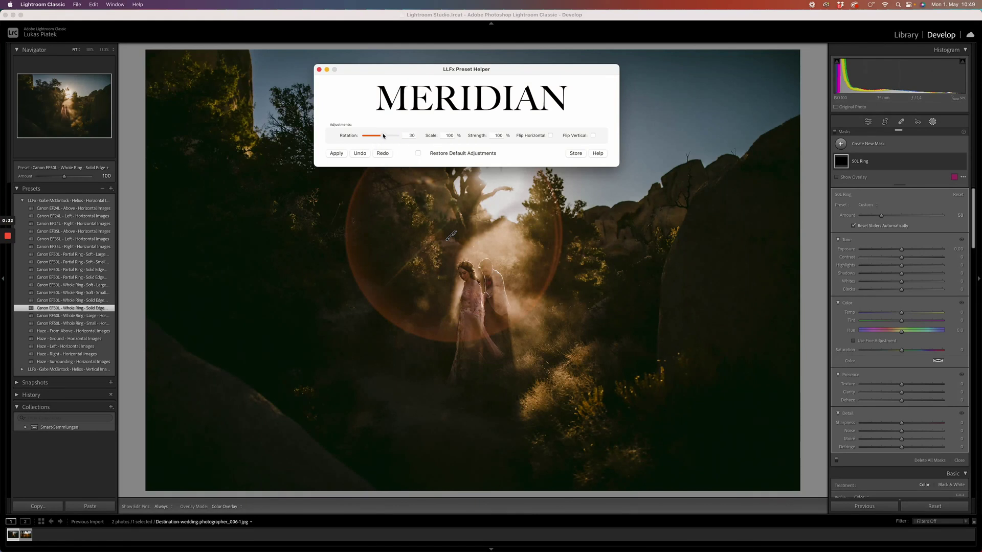
{"action": "left_click", "coordinate": [453, 136]}
{"action": "type", "text": "150"}
{"action": "left_click", "coordinate": [337, 153]}
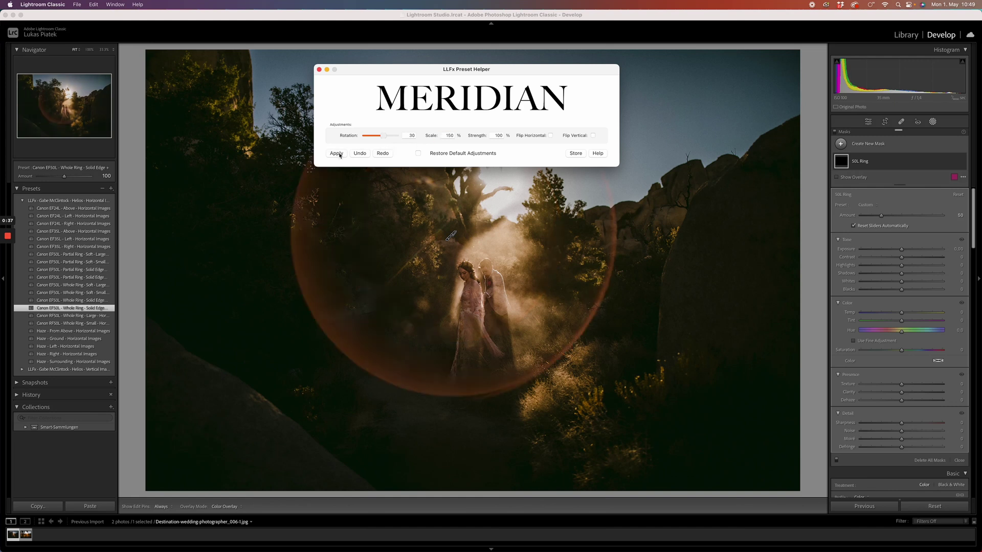
{"action": "left_click", "coordinate": [319, 70]}
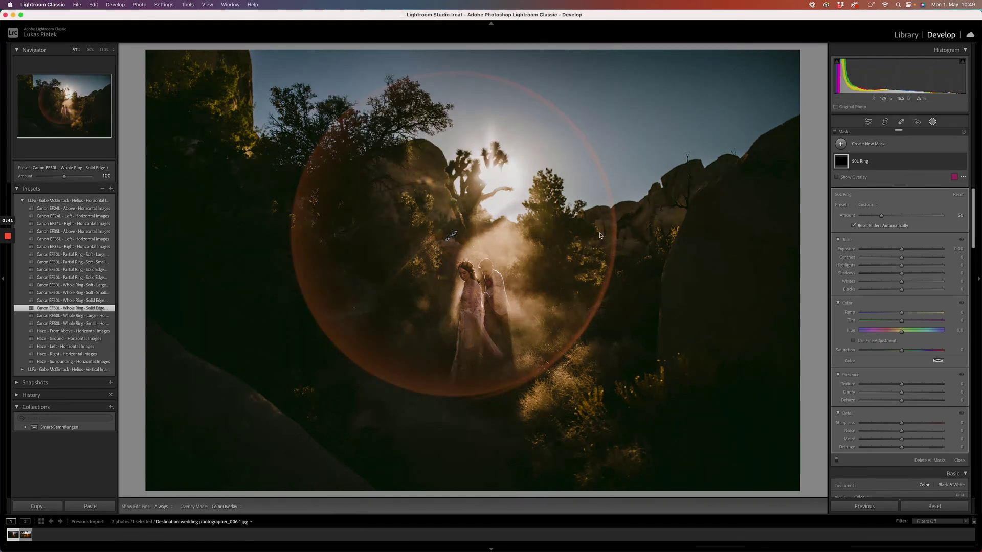